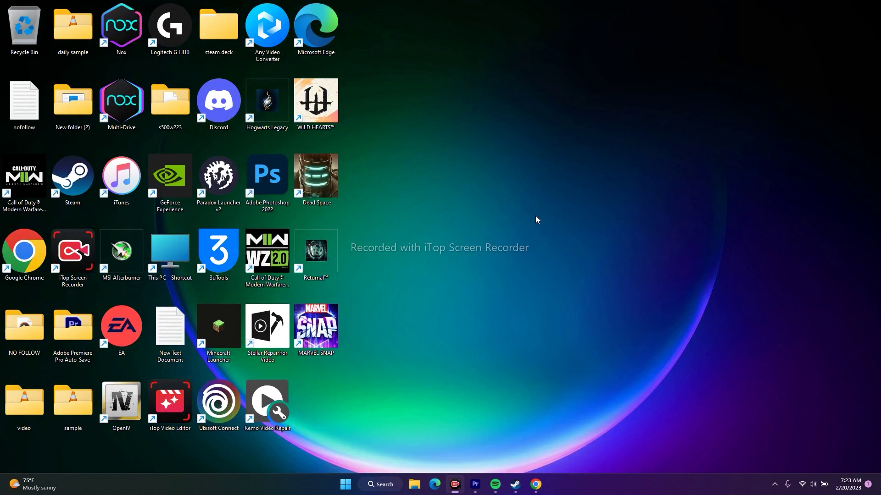
# Bring Chrome back to the GeForce drivers page and decline the notification prompt.
pyautogui.click(541, 485)
pyautogui.click(311, 5)
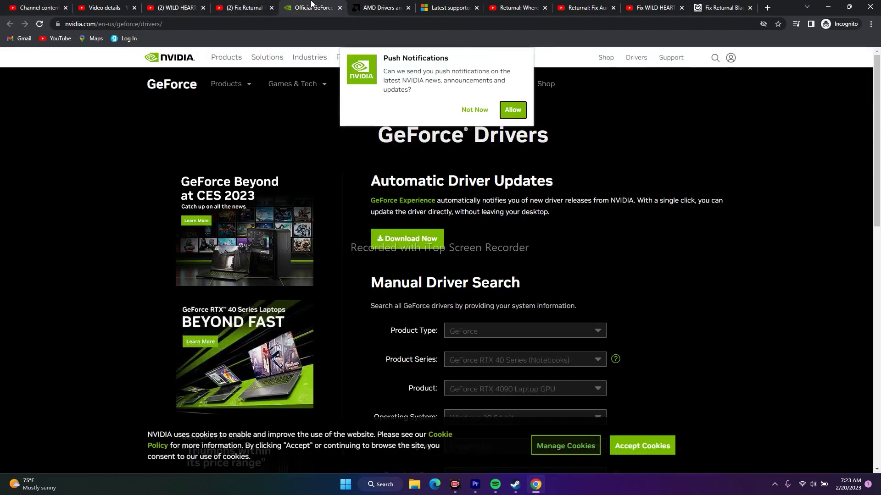
pyautogui.click(475, 109)
pyautogui.click(383, 5)
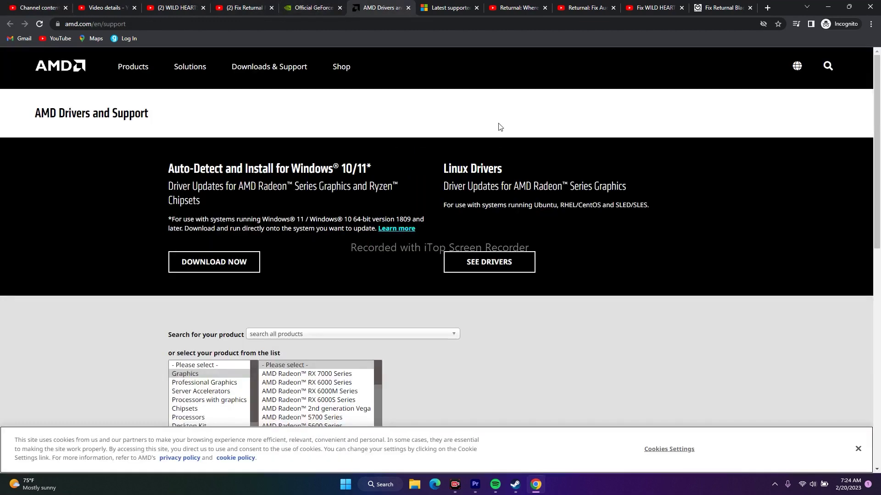
pyautogui.click(305, 5)
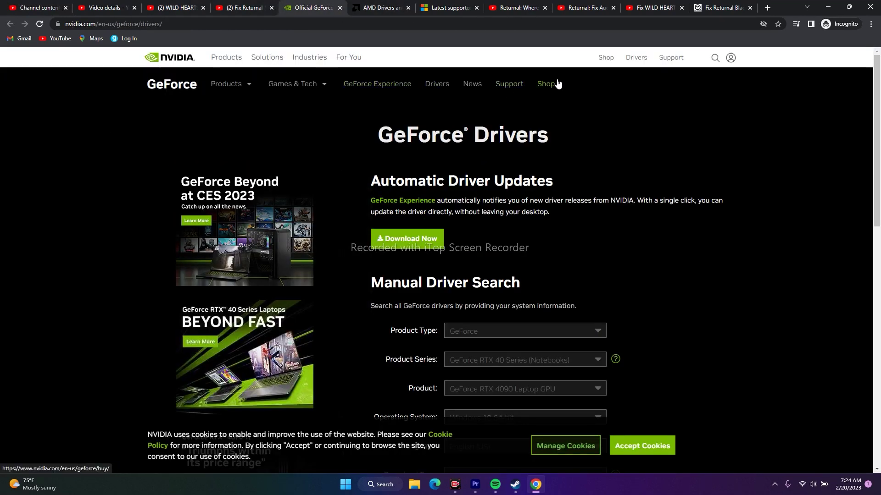
# Search GeForce drivers for Windows 11 and note version 528.49 WHQL, released 2023.2.8.
pyautogui.click(636, 57)
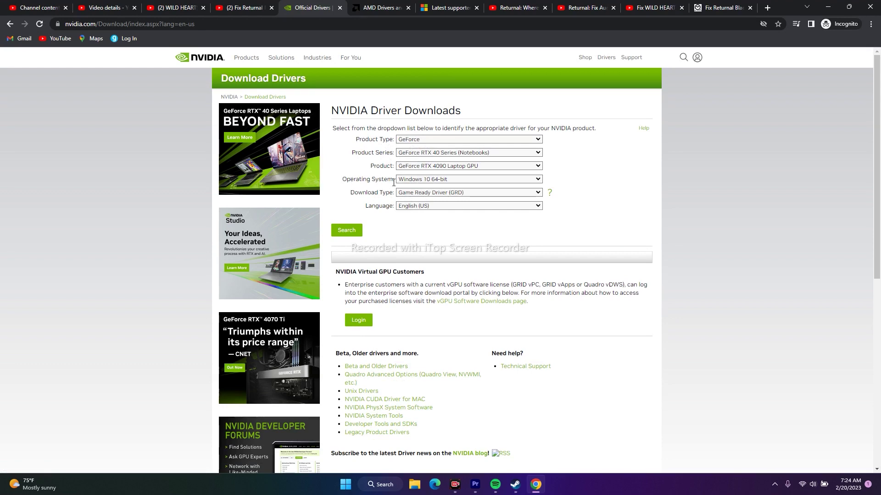
pyautogui.click(418, 180)
pyautogui.click(467, 202)
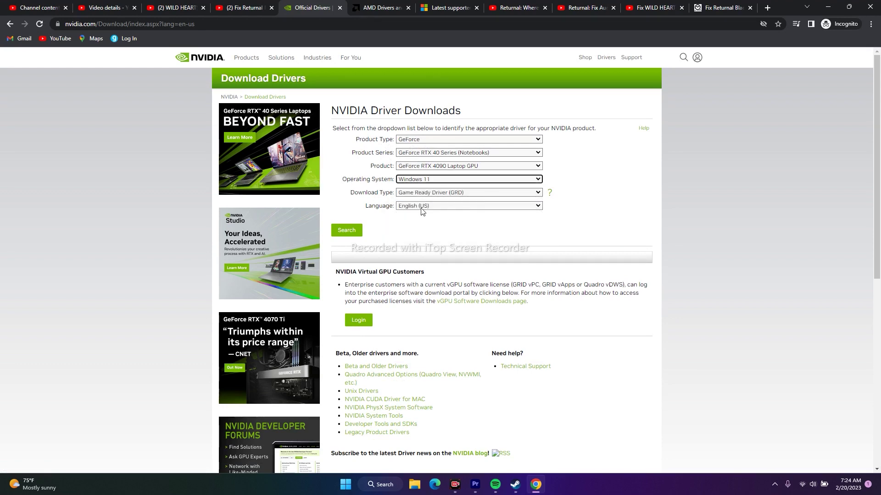
pyautogui.click(347, 230)
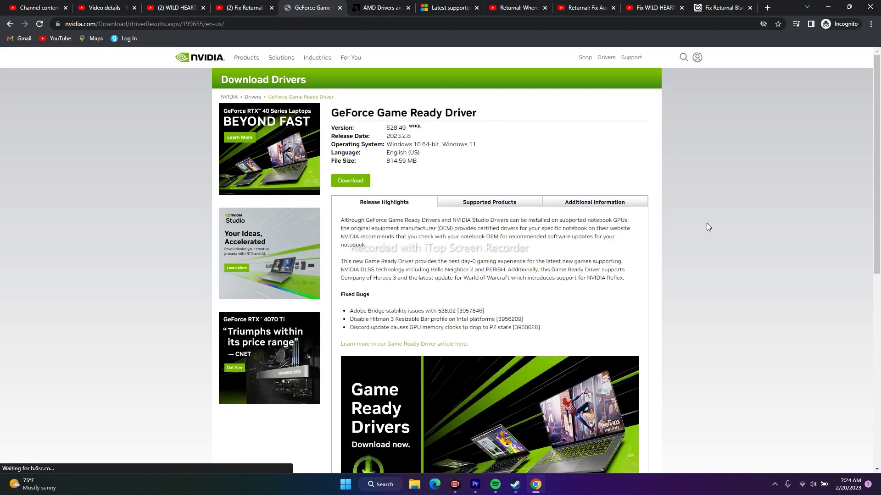
pyautogui.moveTo(388, 129); pyautogui.dragTo(410, 138)
pyautogui.click(397, 139)
pyautogui.click(398, 140)
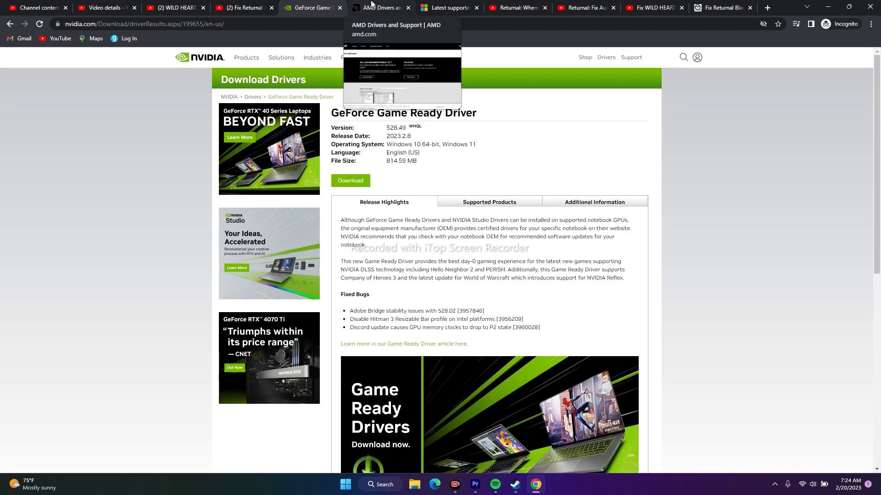
# On the AMD tab, select RX 7000 Series > RX 7900 Series > RX 7900 XT and submit.
pyautogui.click(372, 5)
pyautogui.scroll(-2, 447, 279)
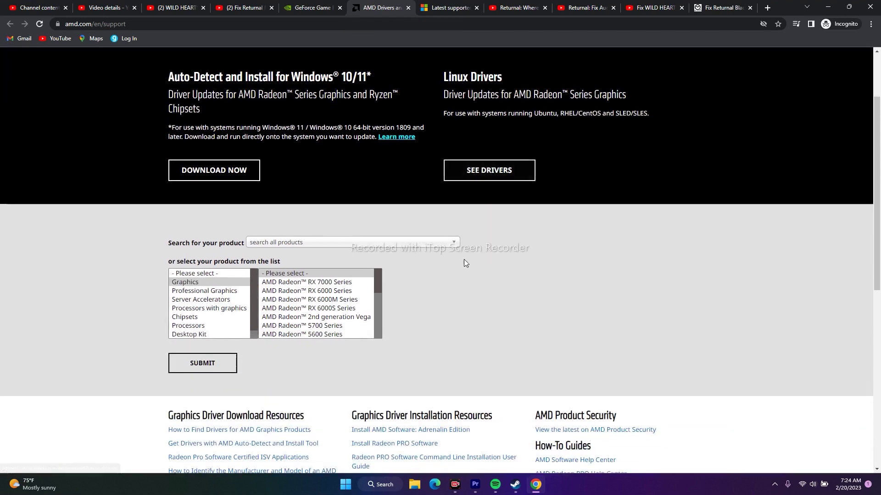
pyautogui.click(278, 284)
pyautogui.click(474, 285)
pyautogui.click(539, 291)
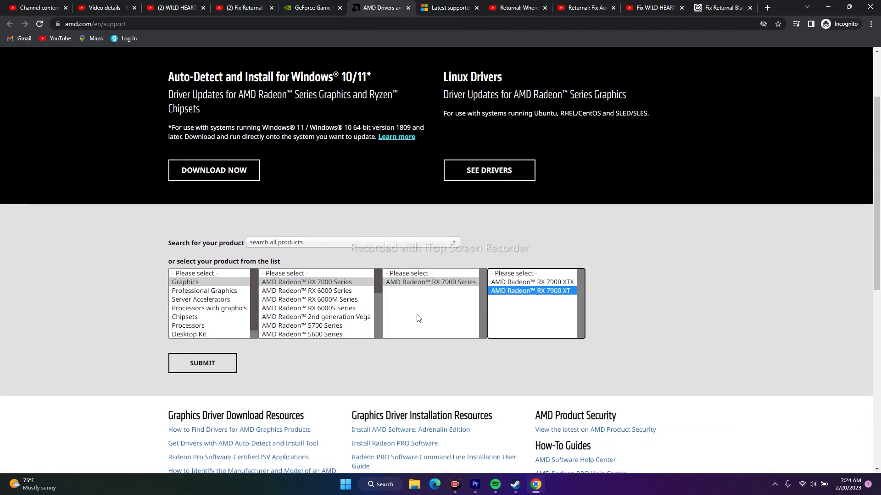
pyautogui.click(218, 364)
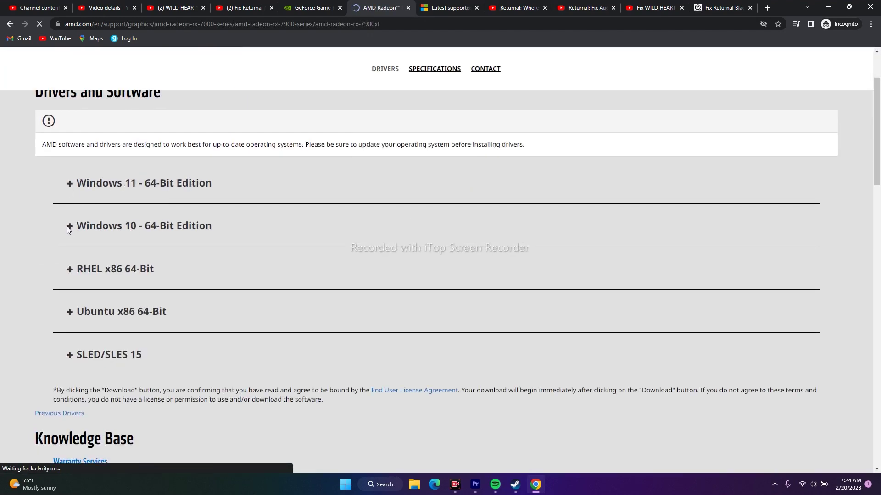
# Expand and collapse the Windows 11 - 64-Bit Edition driver downloads section.
pyautogui.doubleClick(72, 184)
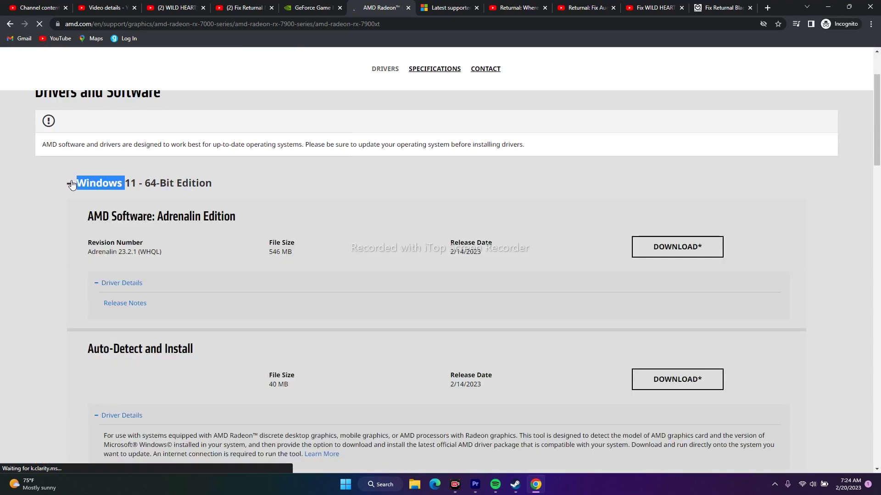
pyautogui.doubleClick(71, 227)
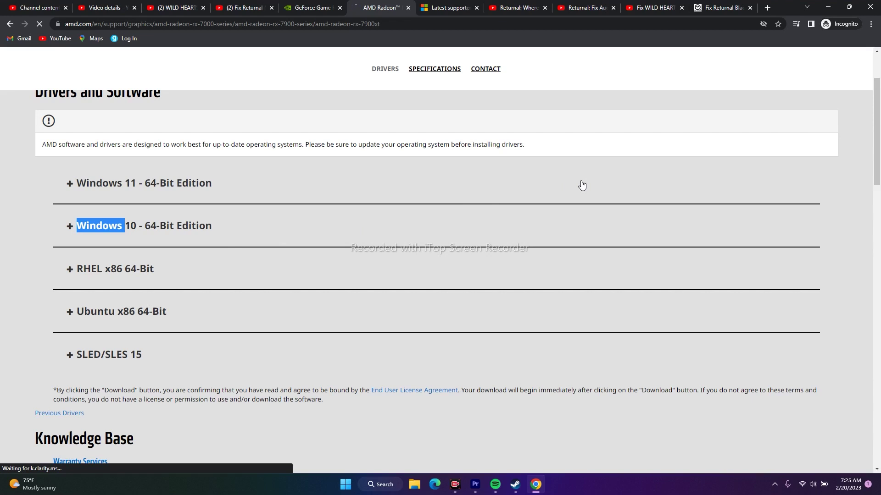
pyautogui.click(436, 7)
# Scroll down to the Visual C++ 2015–2022 Redistributable download table, then minimize Chrome.
pyautogui.scroll(-1, 752, 303)
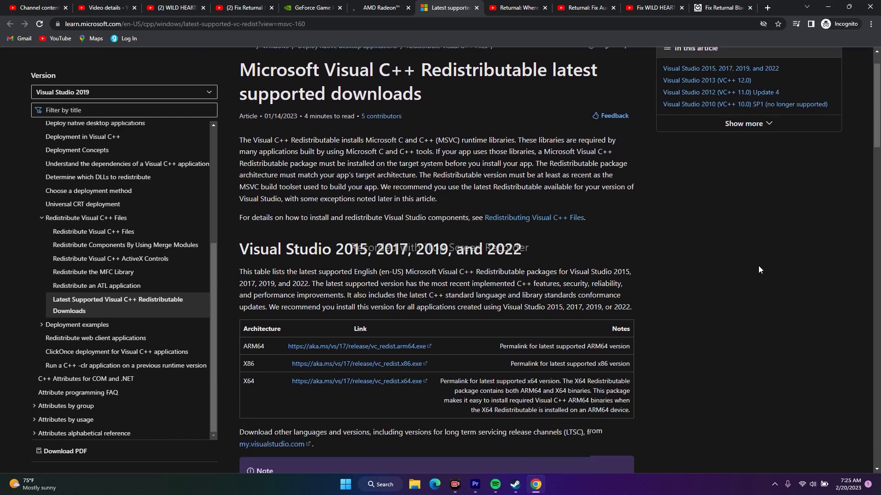
pyautogui.scroll(-2, 757, 269)
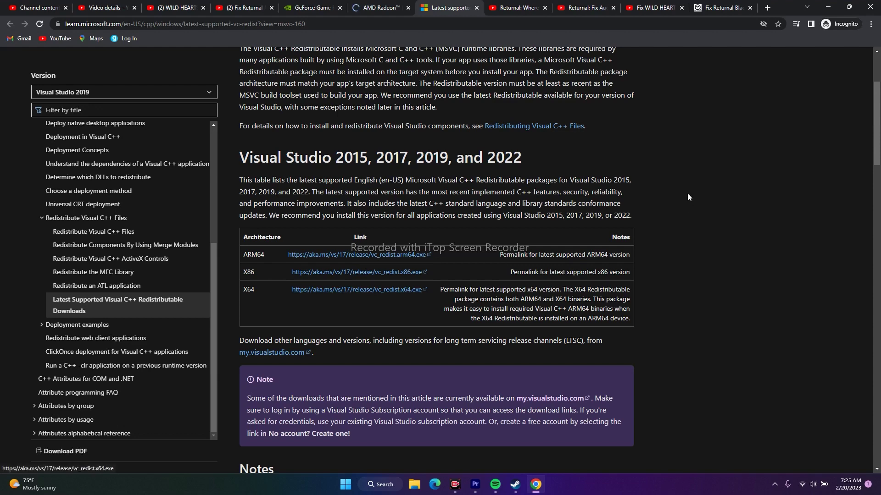
pyautogui.click(827, 7)
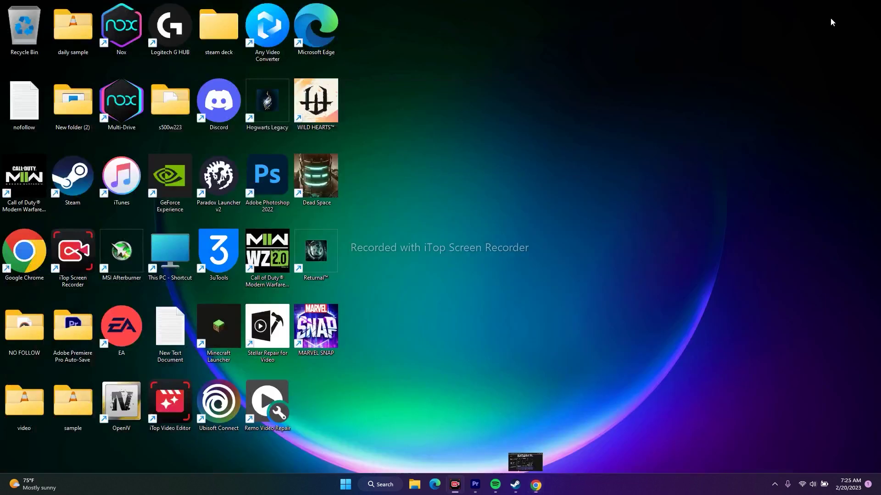
pyautogui.click(379, 490)
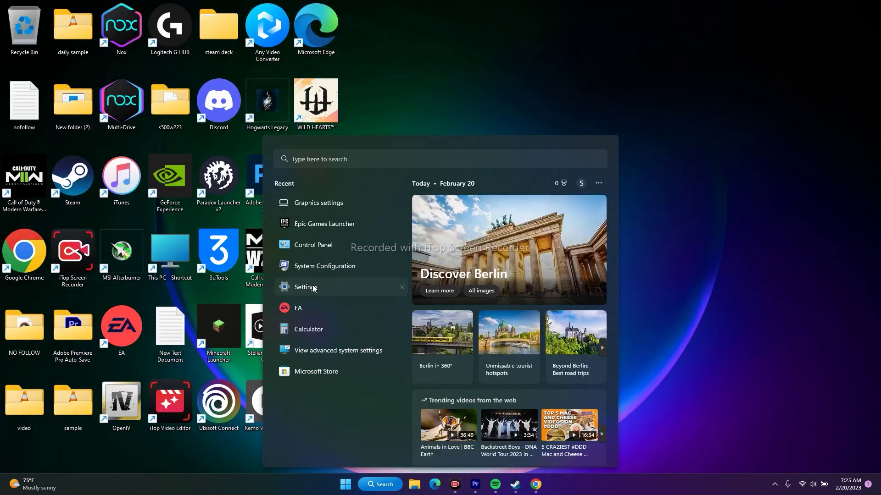
# Confirm in Settings > System > About that the system type is 64-bit, x64-based, then close Settings.
pyautogui.click(313, 288)
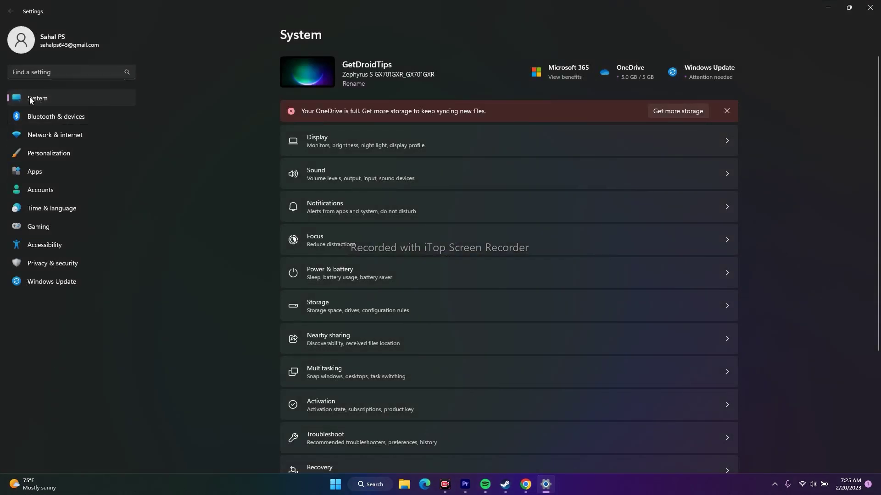
pyautogui.scroll(-5, 837, 247)
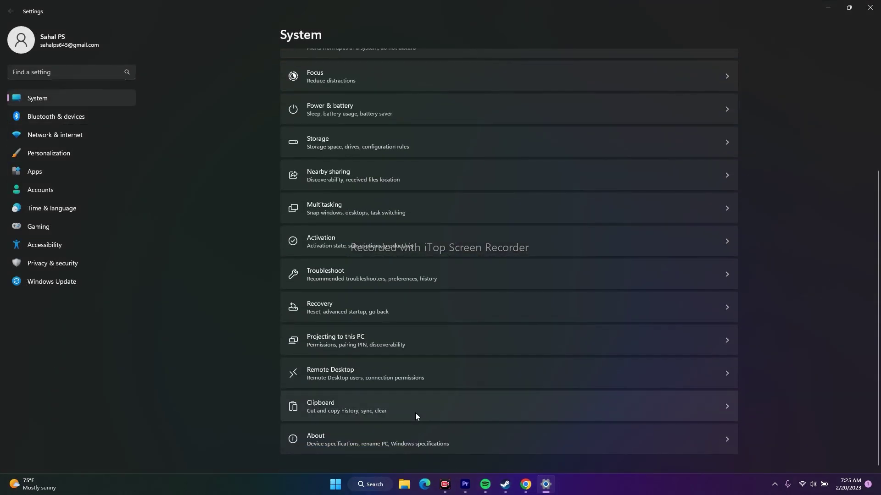
pyautogui.click(339, 437)
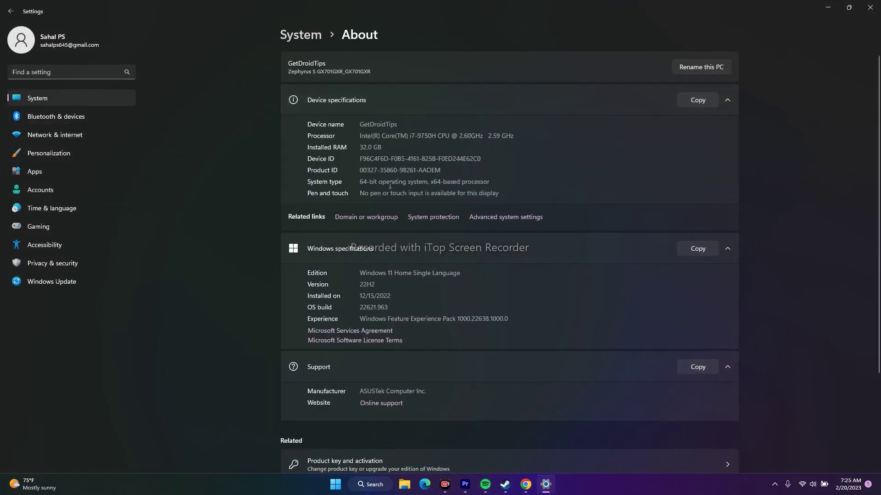
pyautogui.moveTo(363, 181); pyautogui.dragTo(496, 184)
pyautogui.click(506, 184)
pyautogui.click(869, 8)
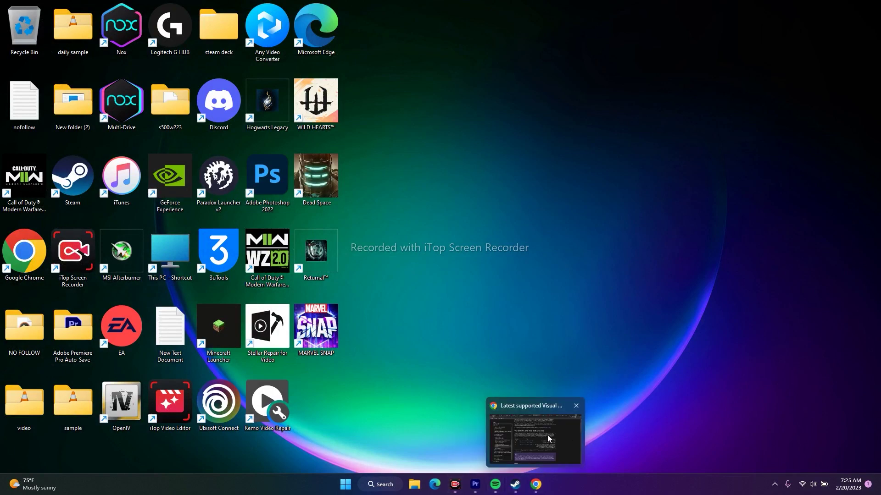
pyautogui.click(535, 485)
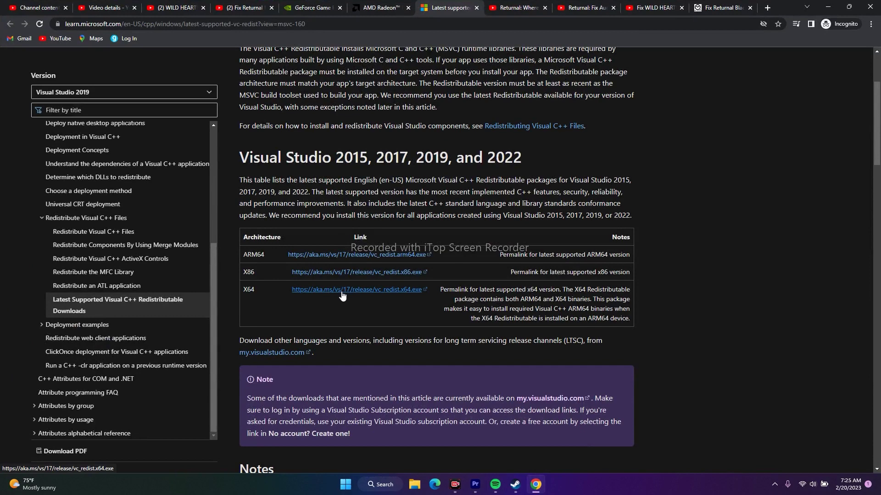
pyautogui.click(829, 8)
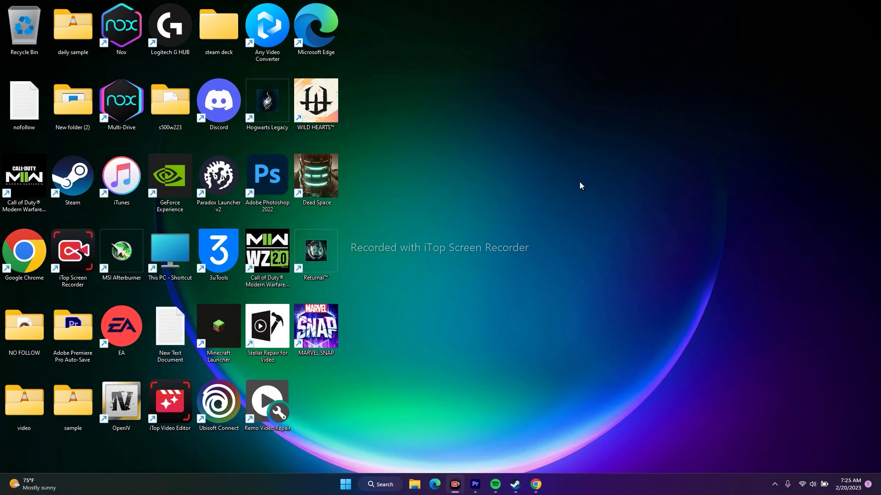
# Open Returnal's install folder via Steam's Properties > Local Files > Browse.
pyautogui.click(515, 484)
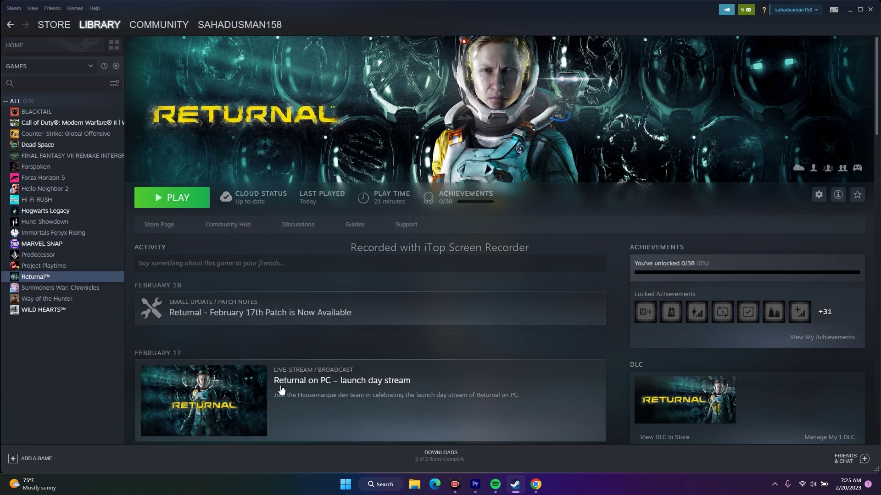
pyautogui.rightClick(51, 278)
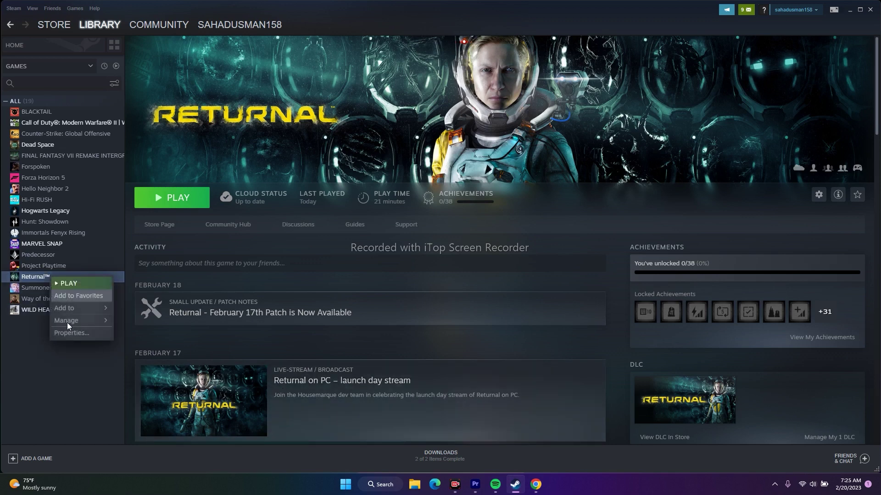
pyautogui.click(67, 331)
pyautogui.click(282, 183)
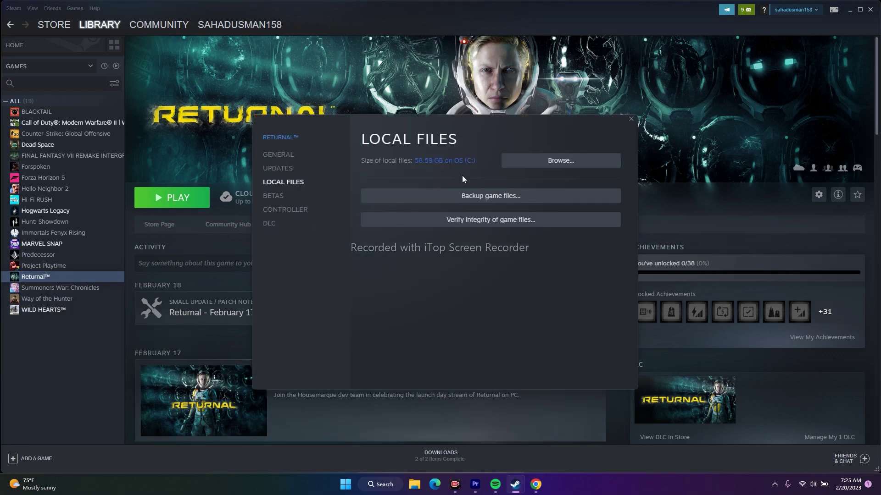
pyautogui.click(570, 164)
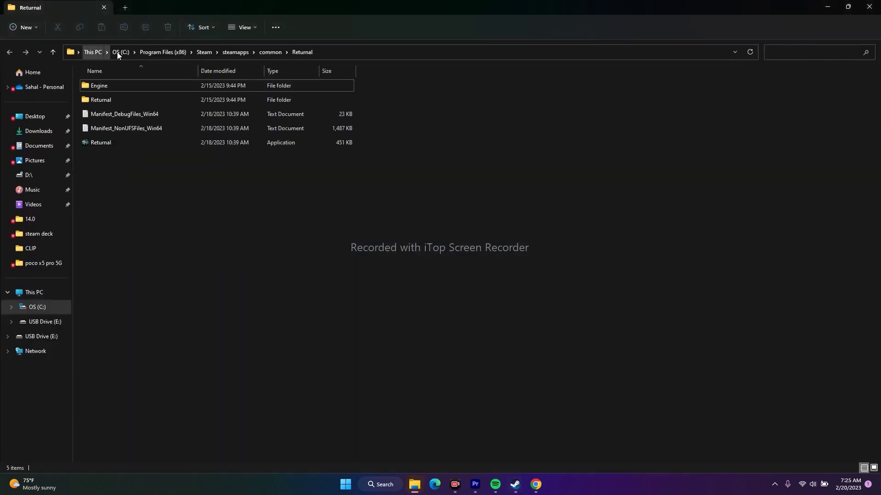
# Open the Compatibility tab of Returnal.exe's Properties.
pyautogui.click(104, 142)
pyautogui.rightClick(106, 143)
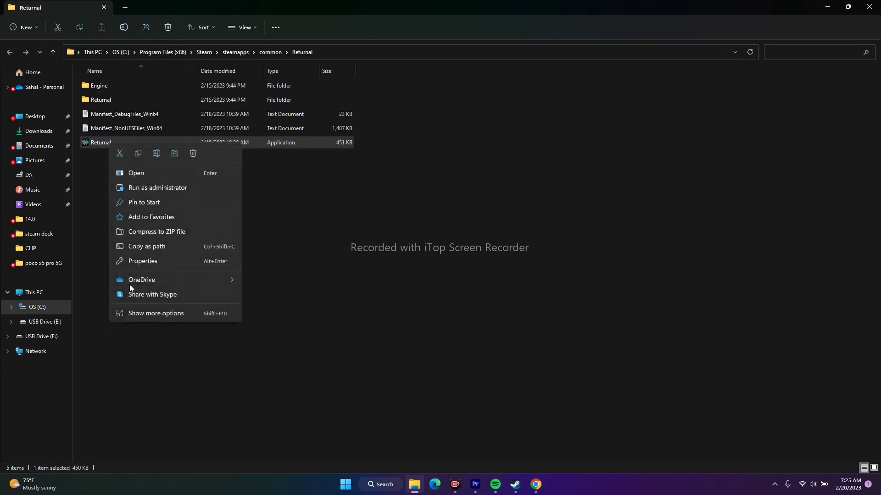
pyautogui.click(134, 313)
pyautogui.click(183, 306)
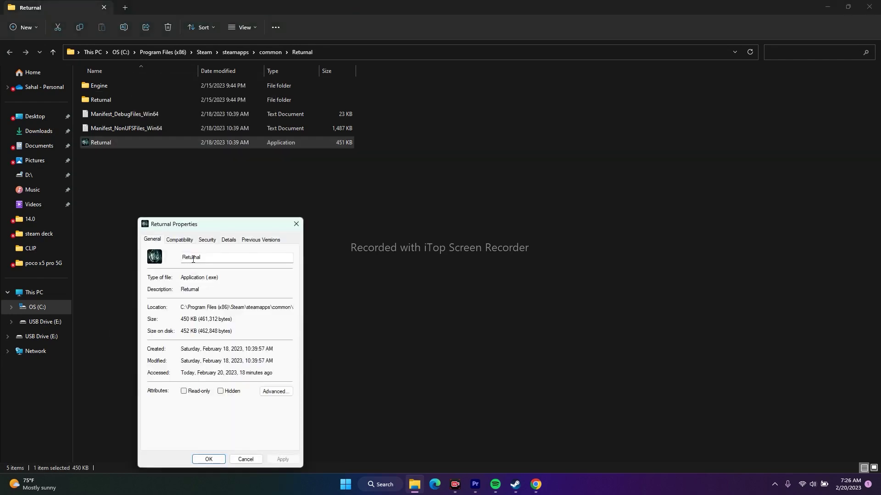
pyautogui.click(184, 239)
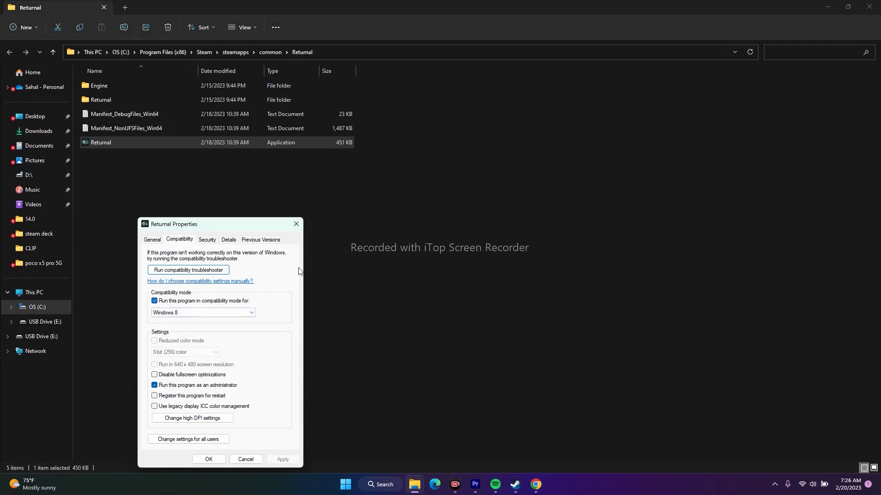
pyautogui.moveTo(250, 224); pyautogui.dragTo(466, 94)
# Turn off Windows 8 compatibility mode, keep Run as administrator on, and apply.
pyautogui.click(371, 171)
pyautogui.click(372, 255)
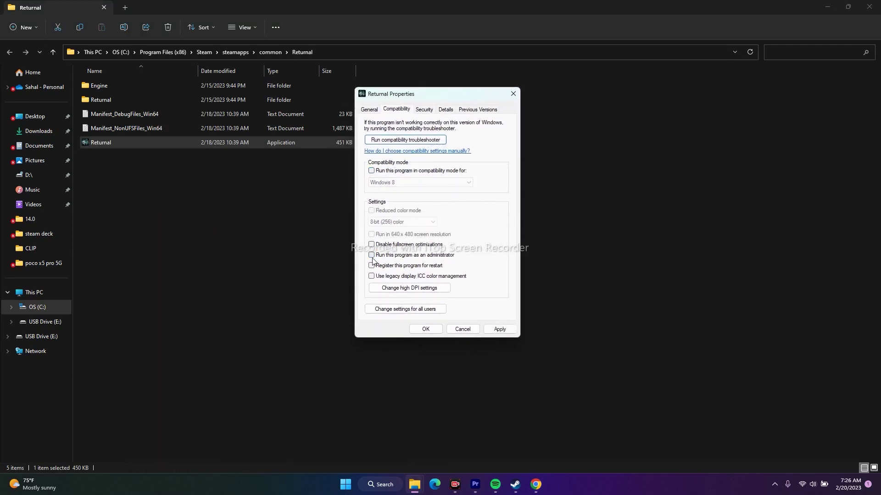
pyautogui.click(371, 256)
pyautogui.click(499, 329)
pyautogui.click(425, 329)
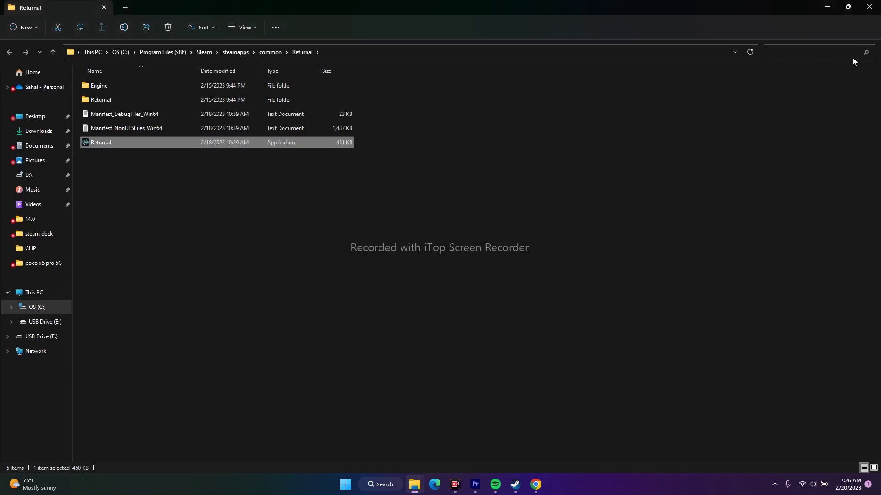
# Close the Returnal folder and Steam properties, minimize Steam, and refresh the desktop.
pyautogui.click(869, 7)
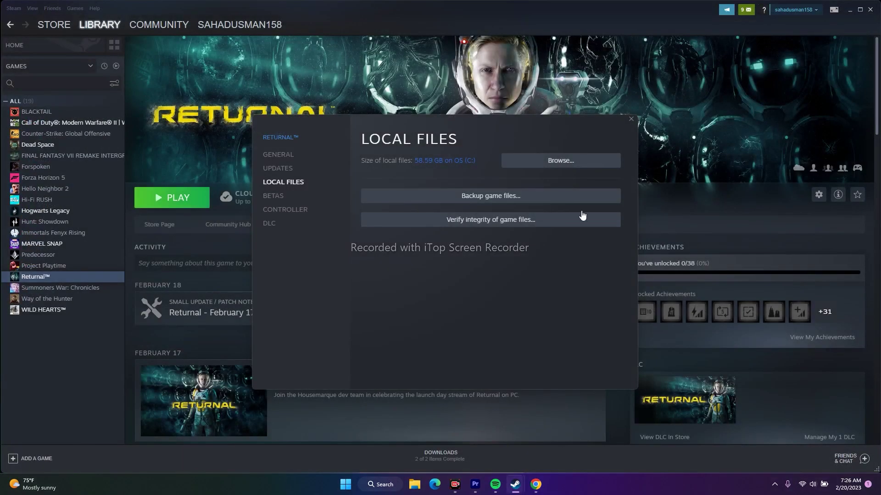
pyautogui.click(631, 118)
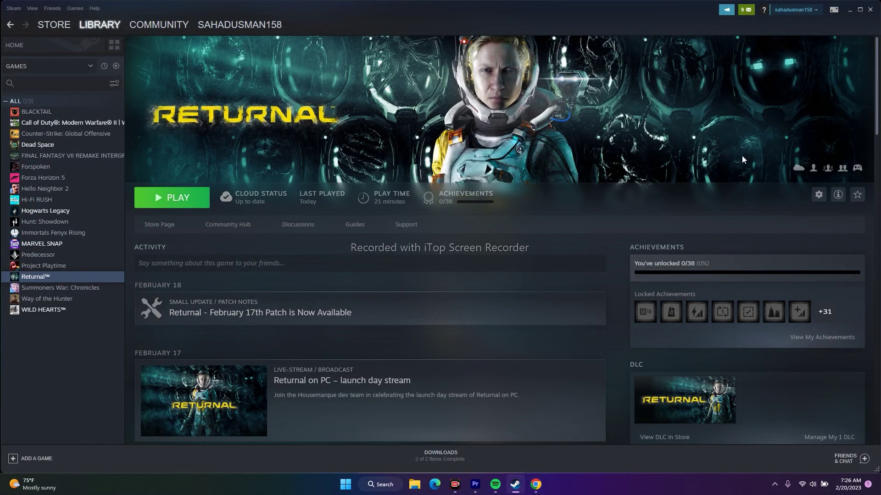
pyautogui.click(851, 10)
pyautogui.rightClick(481, 126)
pyautogui.click(508, 166)
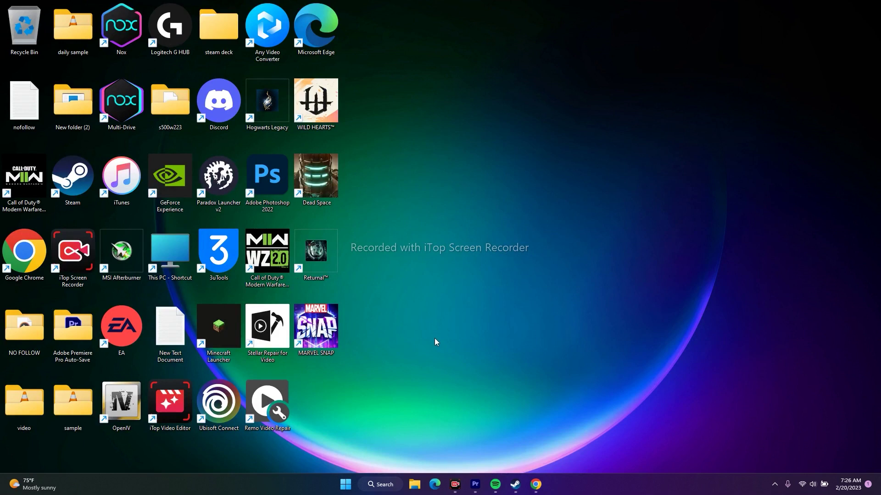
pyautogui.rightClick(344, 489)
pyautogui.click(337, 283)
pyautogui.click(50, 112)
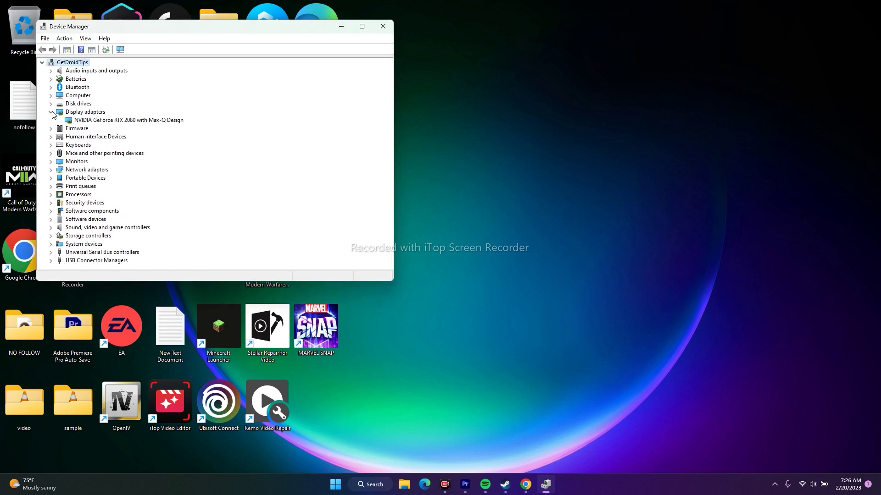
pyautogui.click(114, 121)
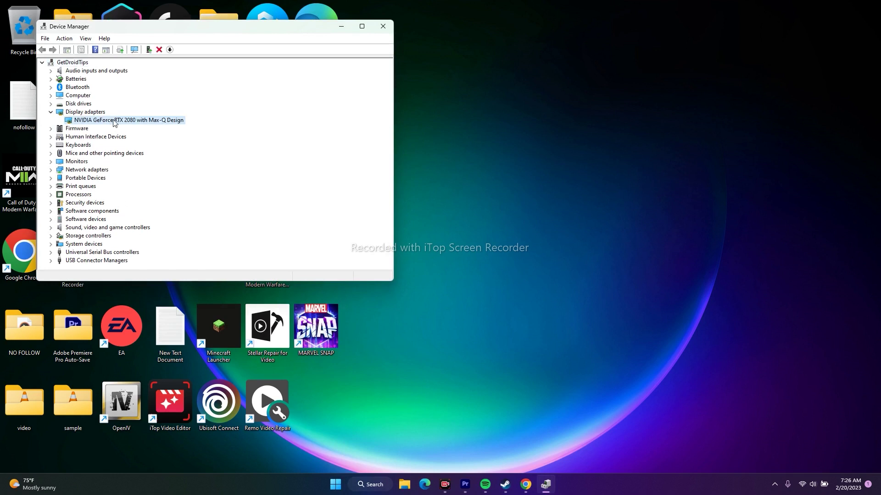
pyautogui.rightClick(115, 122)
pyautogui.click(134, 175)
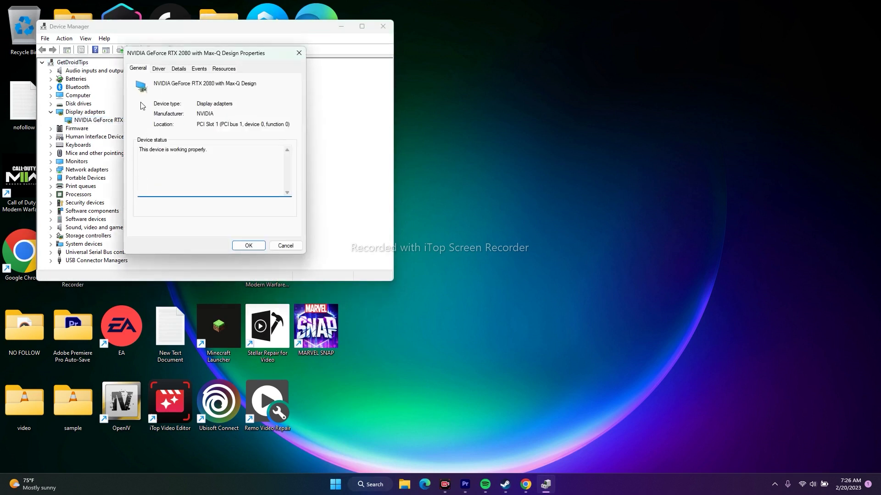
pyautogui.click(159, 69)
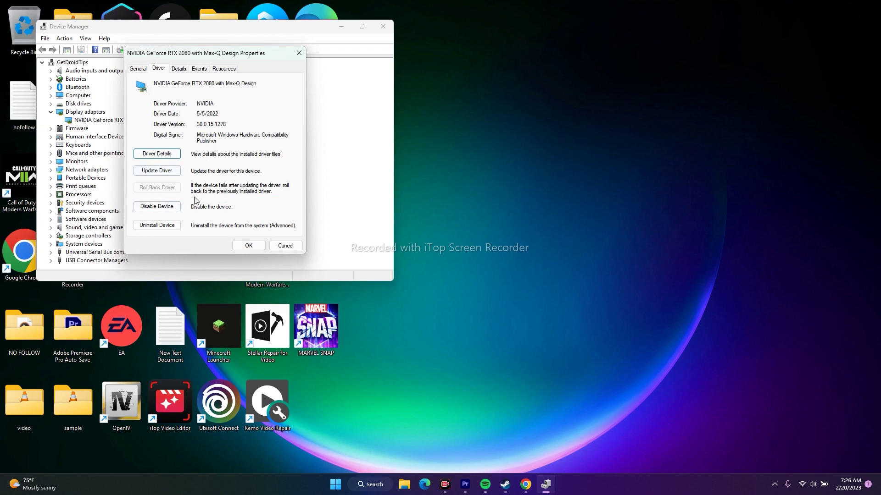
pyautogui.click(248, 245)
pyautogui.click(50, 112)
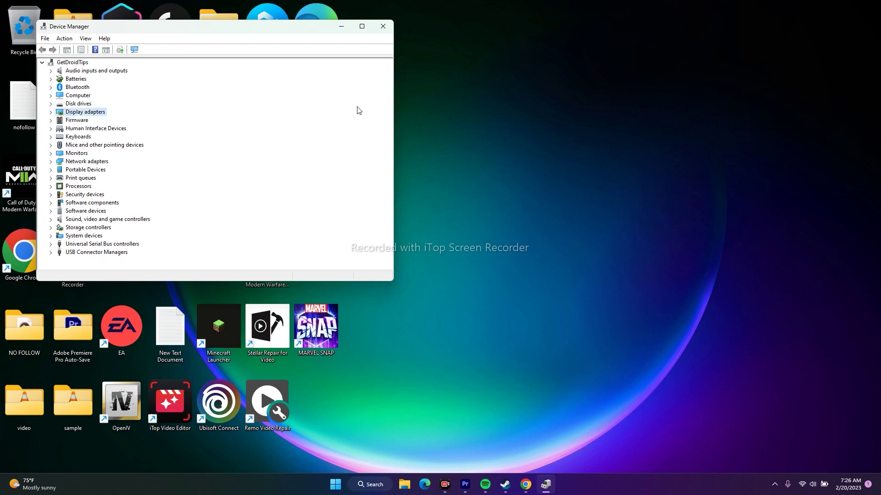
pyautogui.click(384, 25)
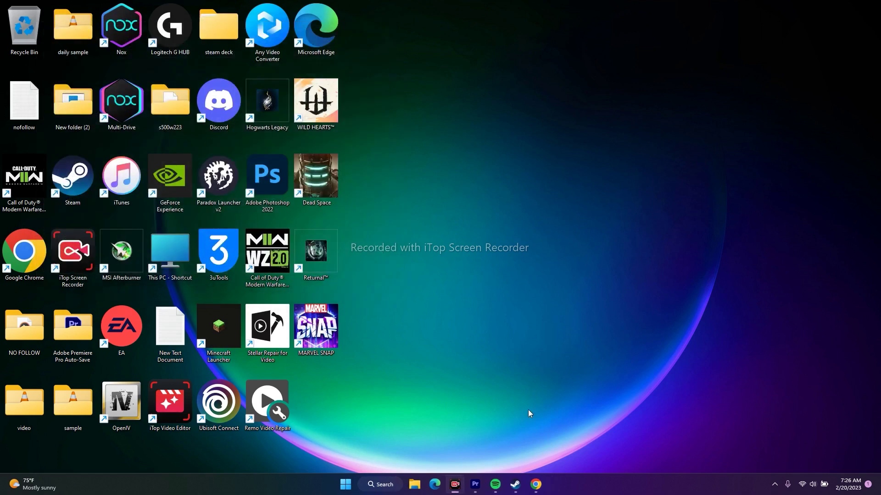
# Check Windows Update, where KB5022845 failed with 0x800f081f, then return to Steam.
pyautogui.click(515, 485)
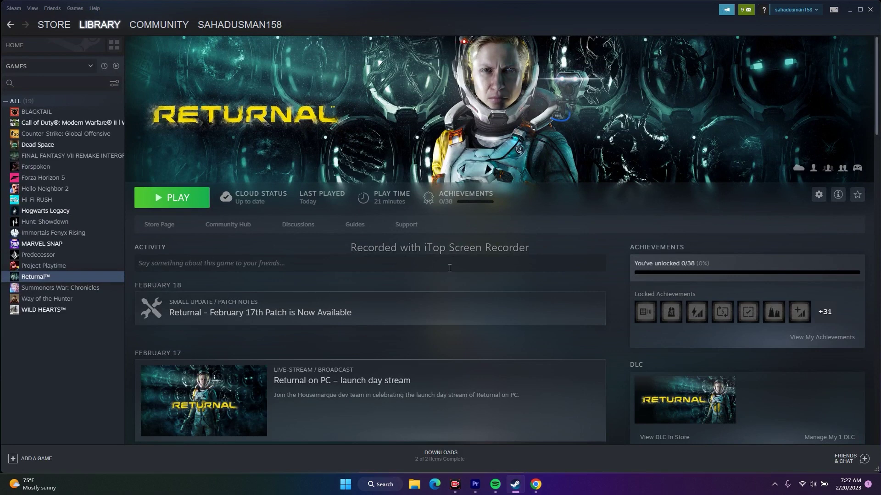
pyautogui.click(848, 14)
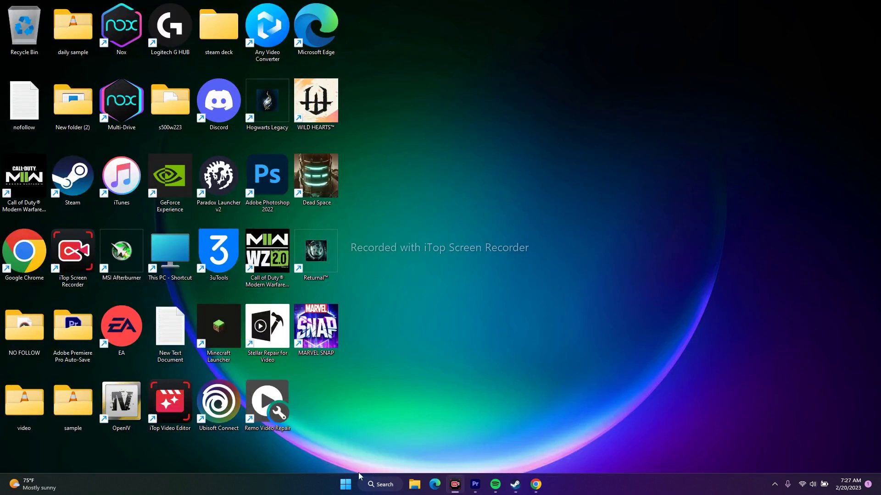
pyautogui.click(380, 486)
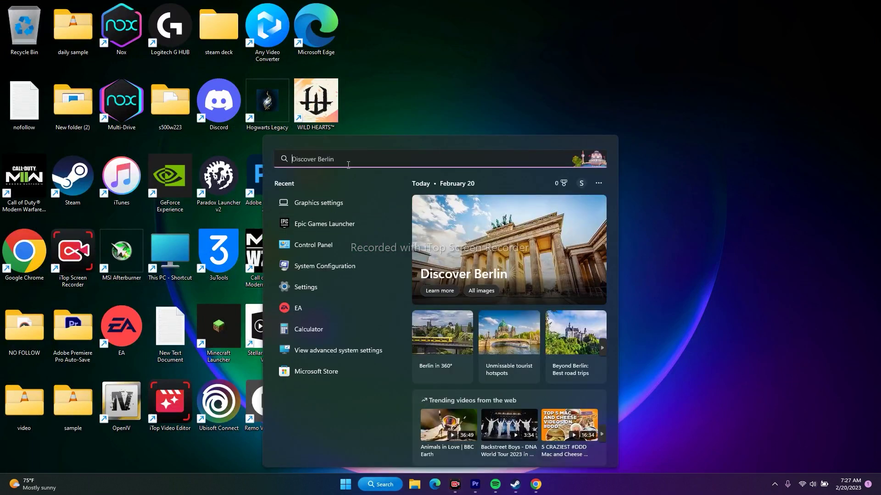
pyautogui.click(321, 288)
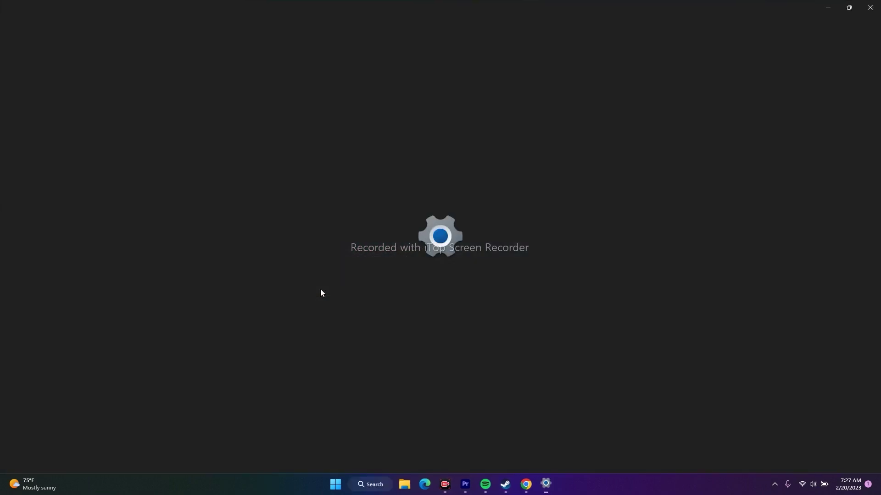
pyautogui.click(64, 283)
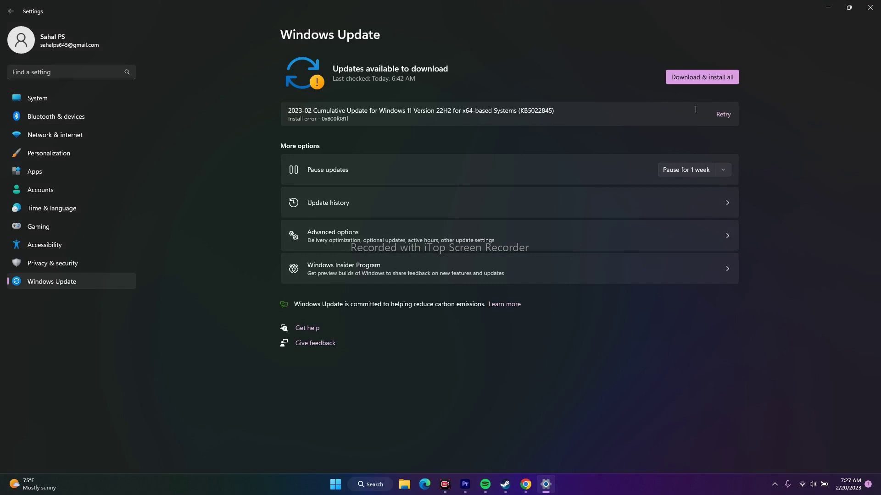
pyautogui.click(870, 8)
pyautogui.click(515, 484)
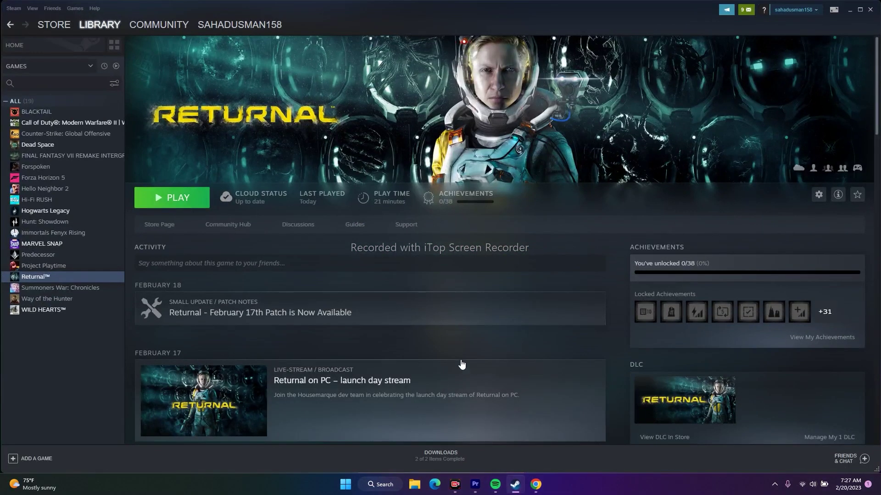